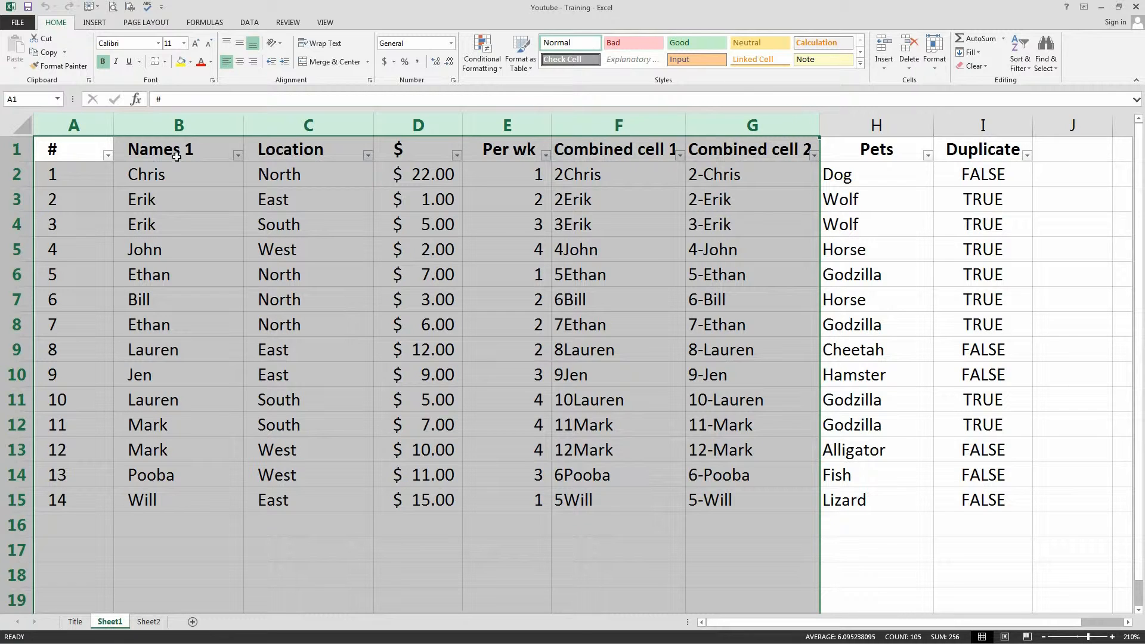
Review the header cells of the source data from Names 1 through Duplicate
{"action": "left_click", "coordinate": [178, 151]}
{"action": "left_click", "coordinate": [269, 148]}
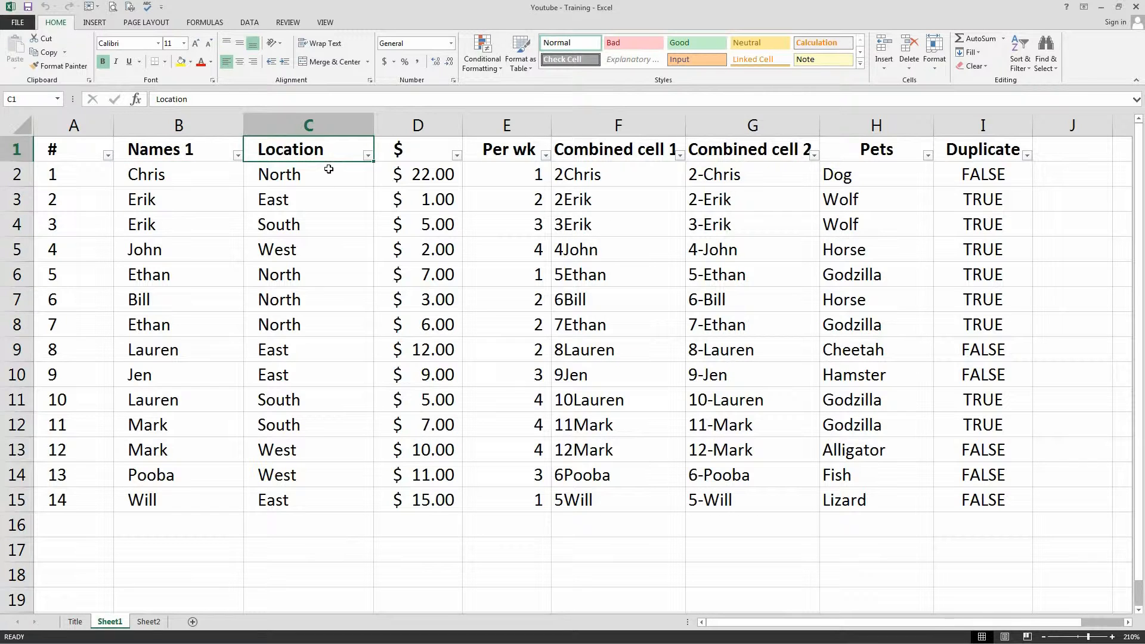
{"action": "left_click", "coordinate": [420, 146]}
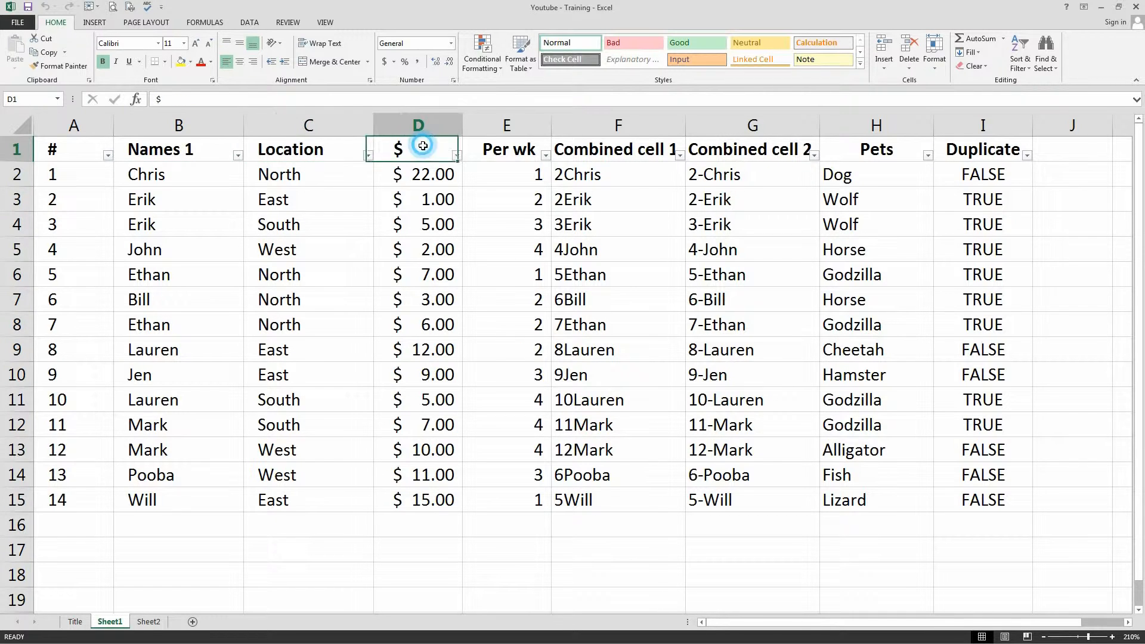
{"action": "left_click", "coordinate": [518, 154]}
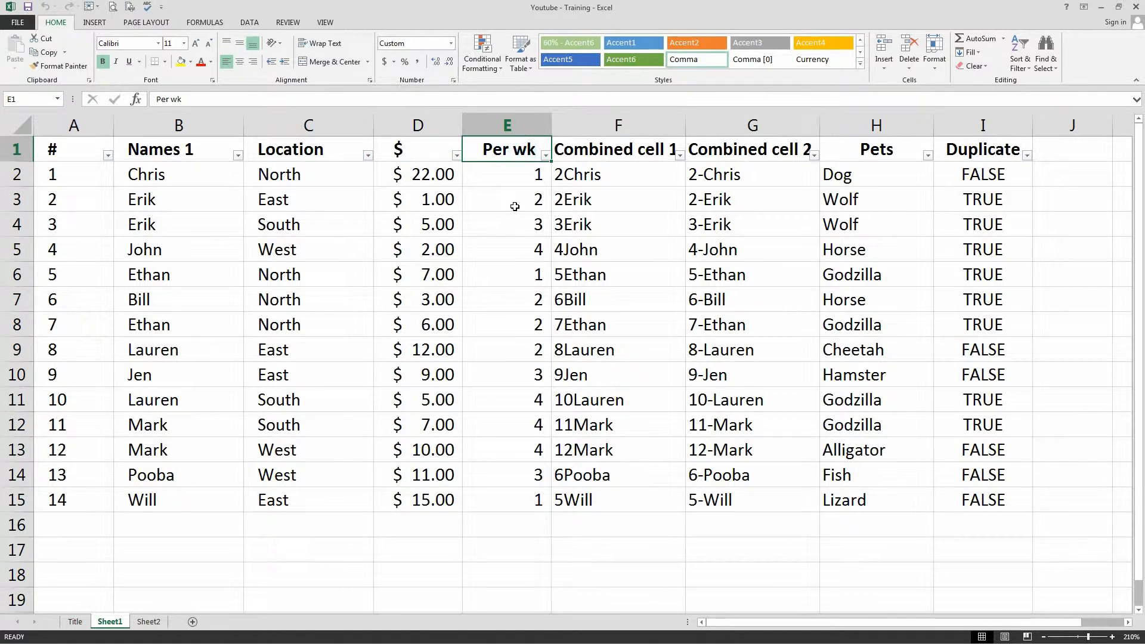
{"action": "left_click", "coordinate": [649, 149]}
{"action": "left_click", "coordinate": [750, 149]}
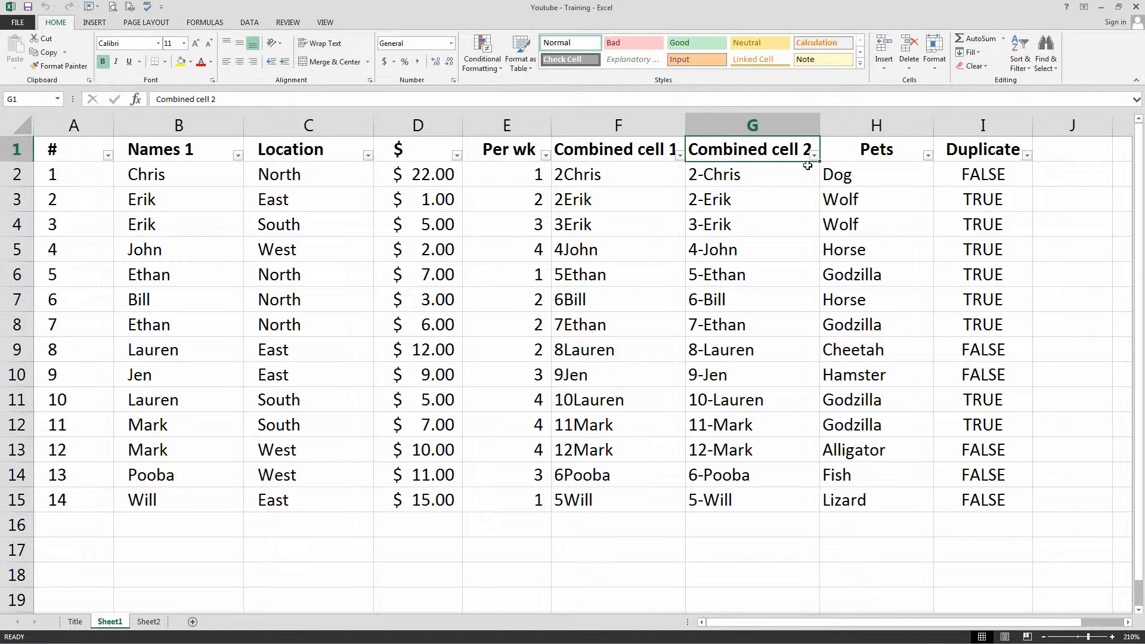
{"action": "left_click", "coordinate": [884, 155]}
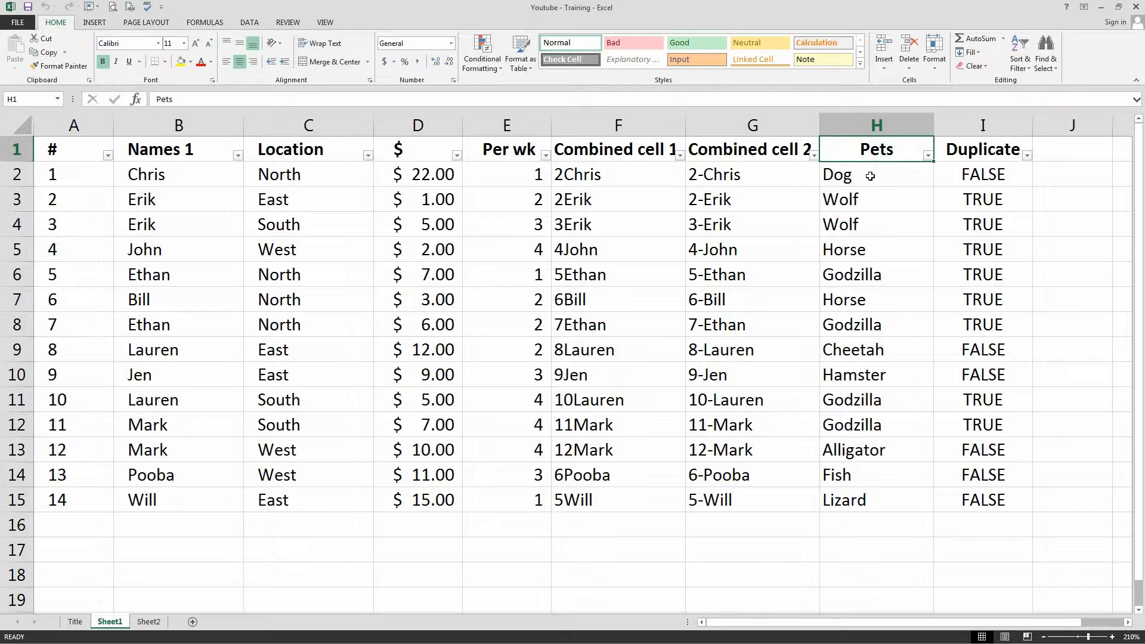
{"action": "left_click", "coordinate": [965, 151]}
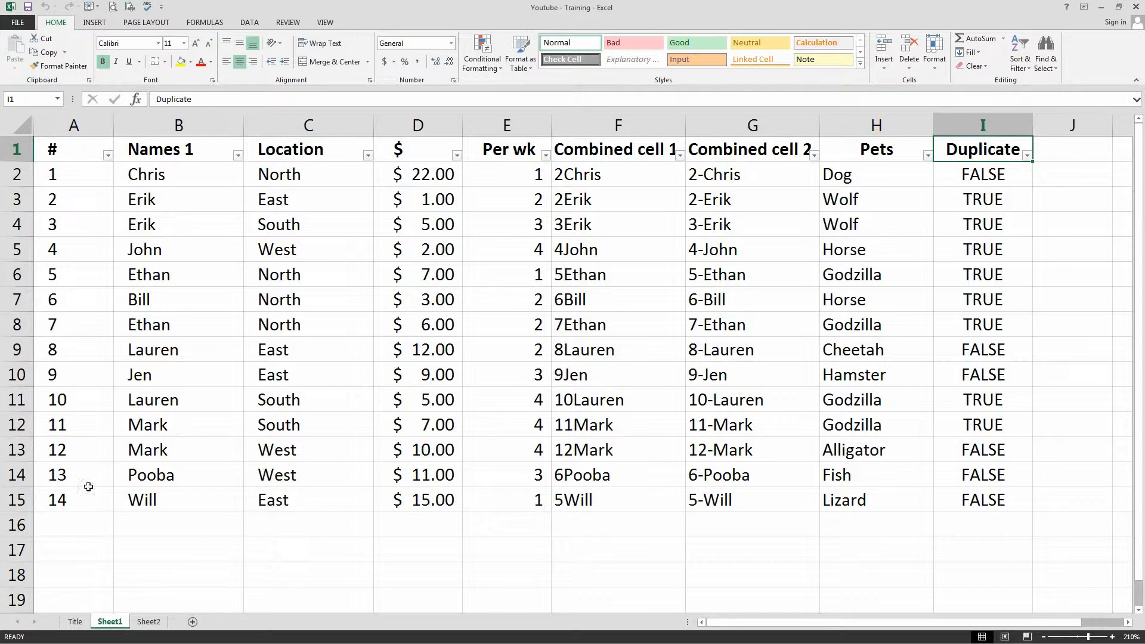
Create a PivotTable on a new worksheet from columns A through G of Sheet1
{"action": "left_click_drag", "start_coordinate": [74, 122], "coordinate": [775, 124]}
{"action": "left_click", "coordinate": [93, 23]}
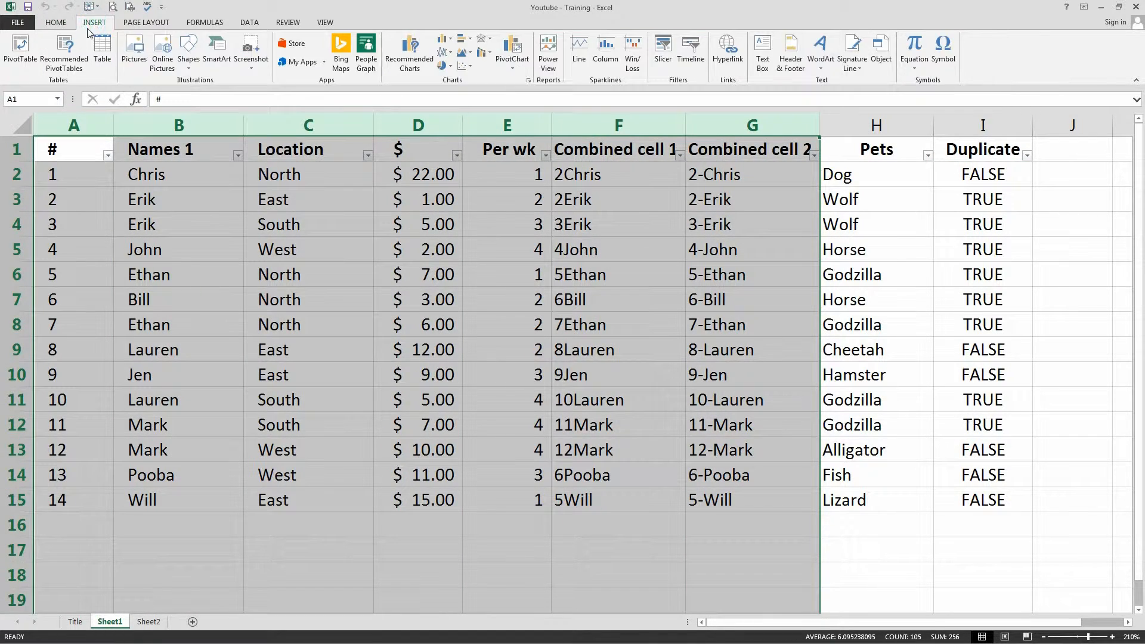
{"action": "left_click", "coordinate": [21, 49]}
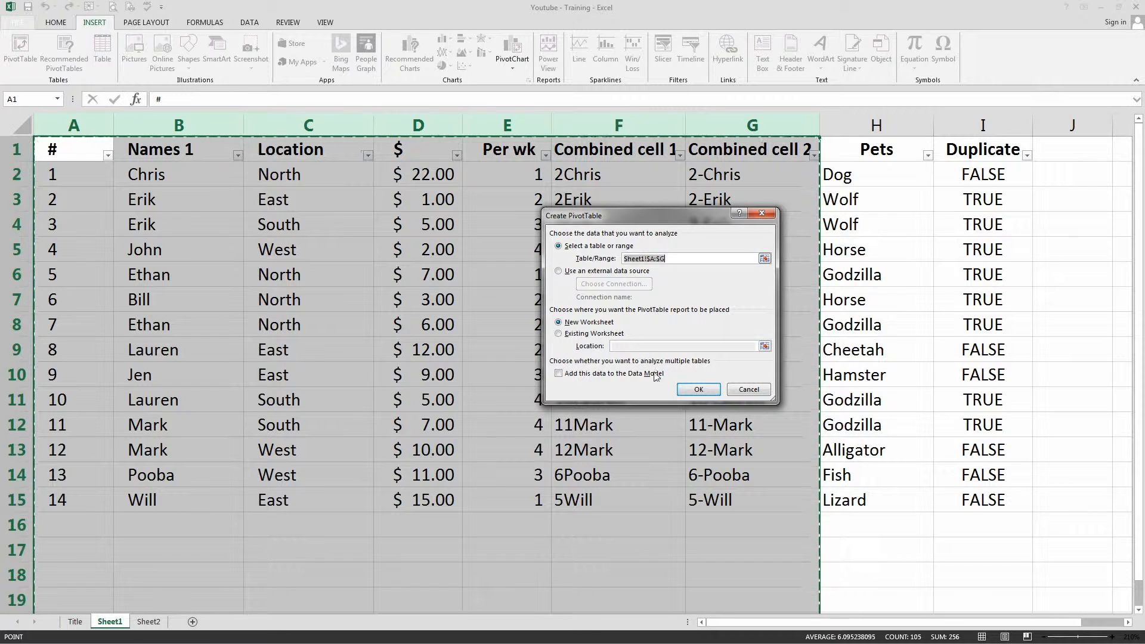
{"action": "left_click", "coordinate": [699, 389]}
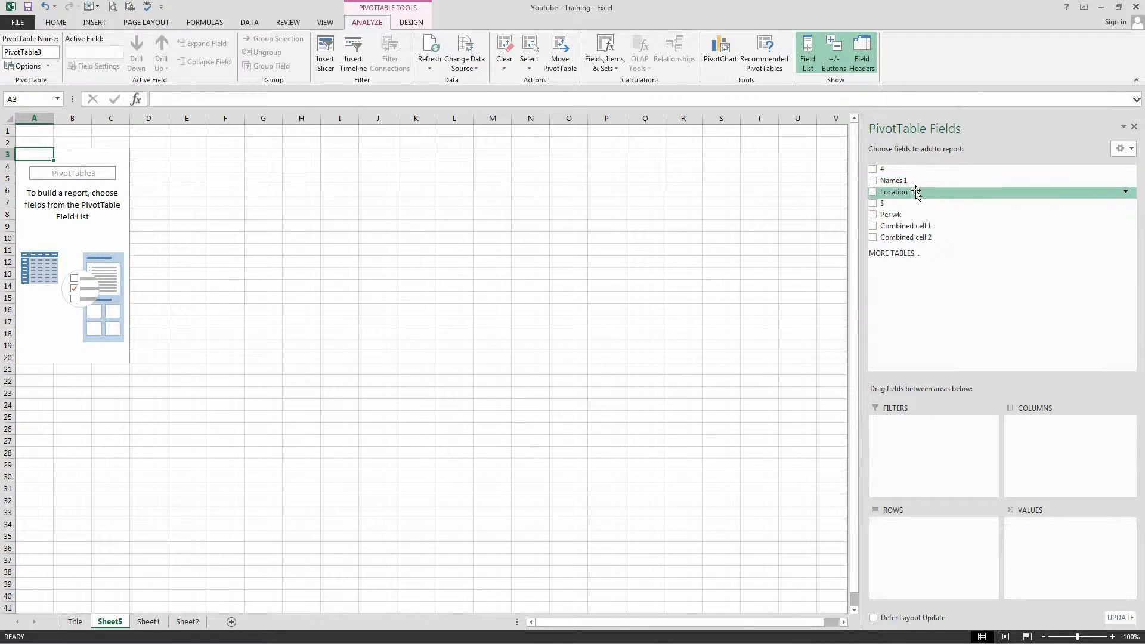
Lay out the PivotTable with Location above Names 1 as rows and a count of Names 1 as values
{"action": "left_click_drag", "start_coordinate": [900, 184], "coordinate": [925, 548]}
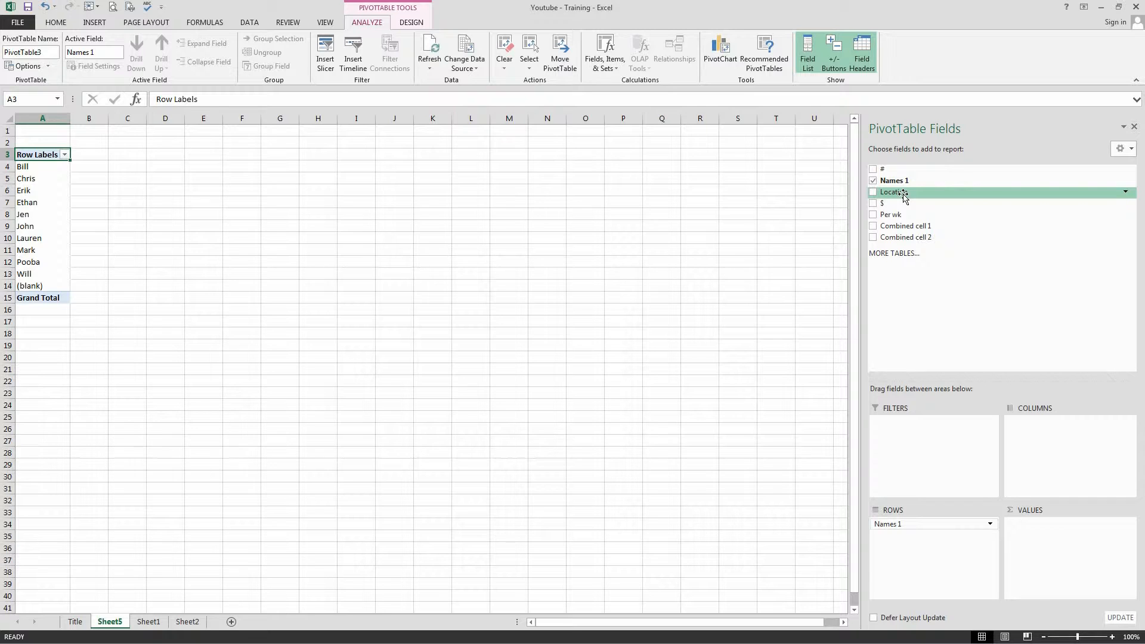
{"action": "left_click_drag", "start_coordinate": [904, 196], "coordinate": [901, 522]}
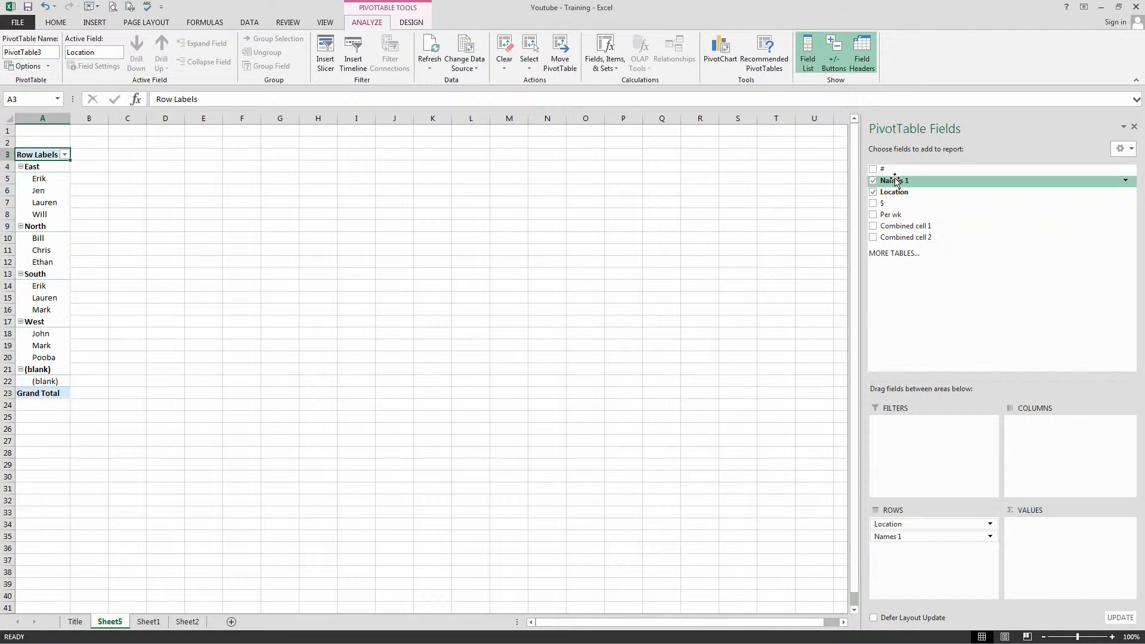
{"action": "left_click_drag", "start_coordinate": [895, 185], "coordinate": [1074, 554]}
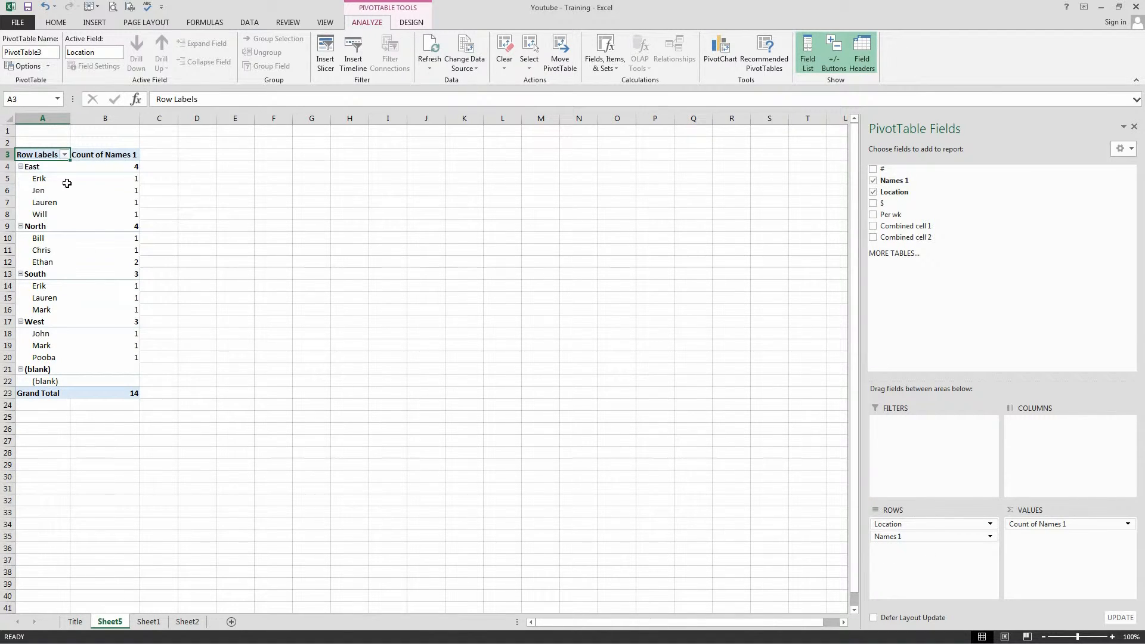
Collapse and re-expand the East group, and remove Names 1 from the PivotTable's row fields
{"action": "left_click", "coordinate": [21, 167]}
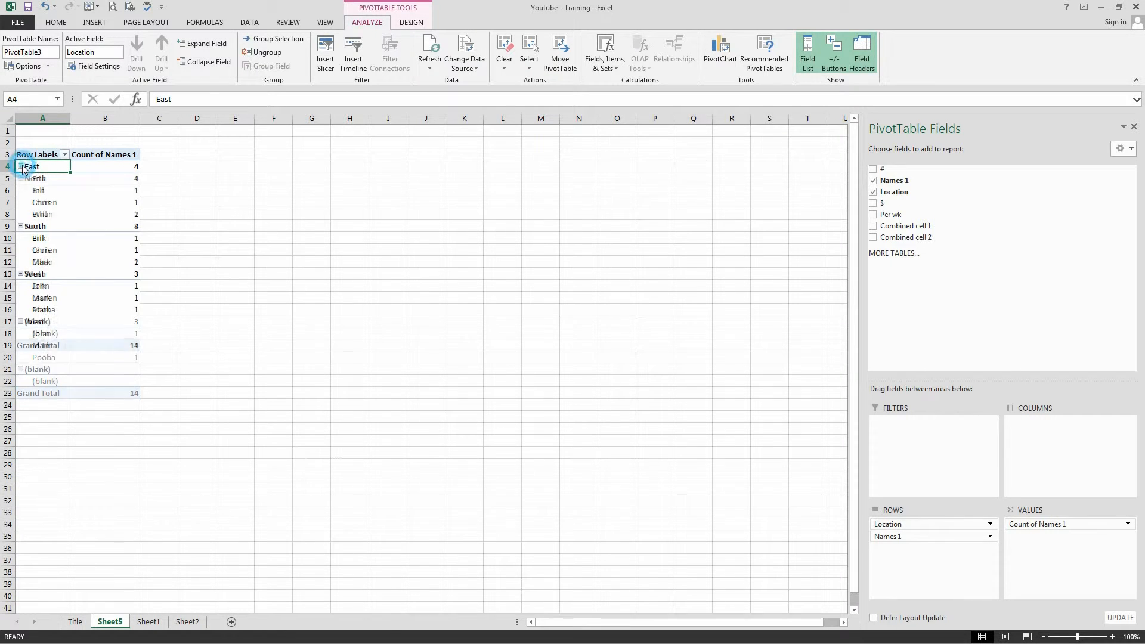
{"action": "left_click", "coordinate": [21, 167]}
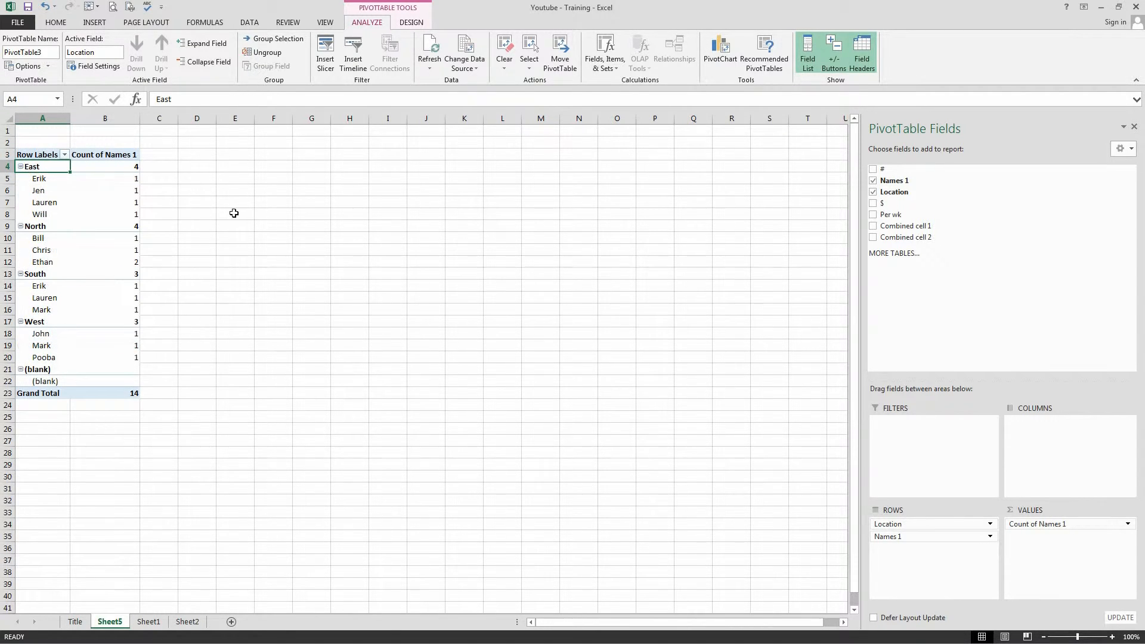
{"action": "left_click", "coordinate": [911, 537]}
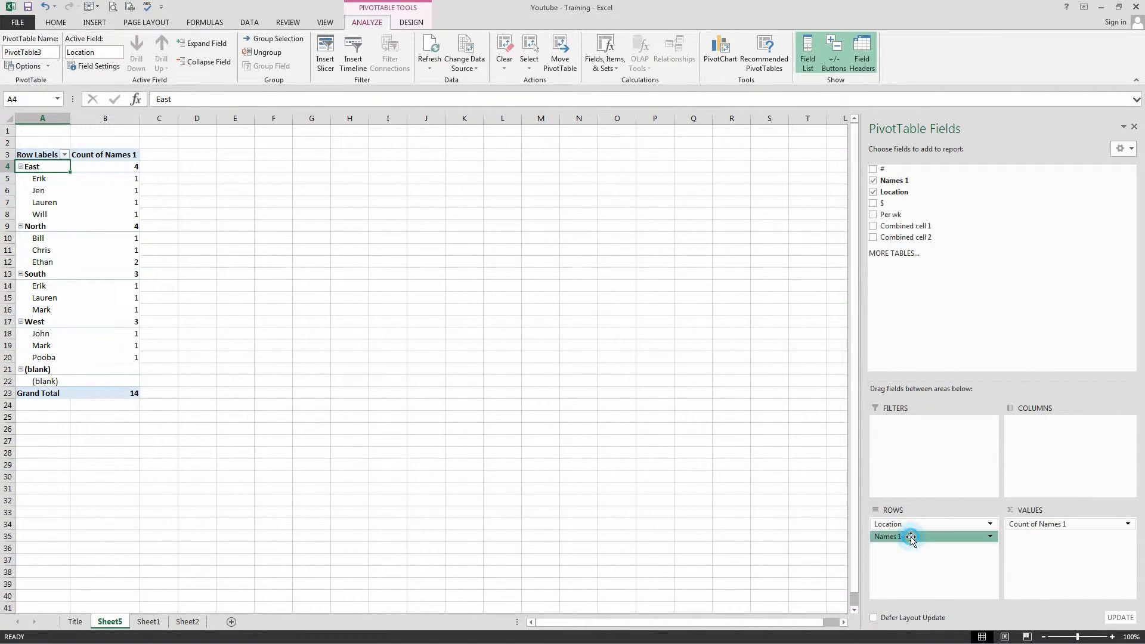
{"action": "left_click_drag", "start_coordinate": [911, 537], "coordinate": [1018, 297]}
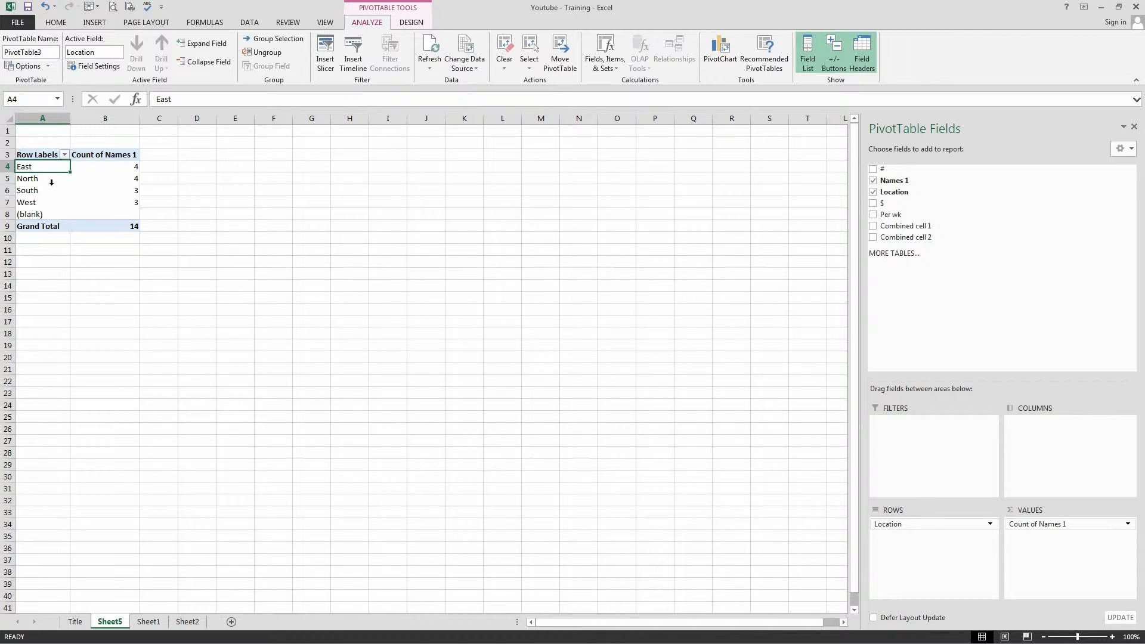
Extend the PivotTable's data source to columns A through I of Sheet1
{"action": "left_click", "coordinate": [89, 179]}
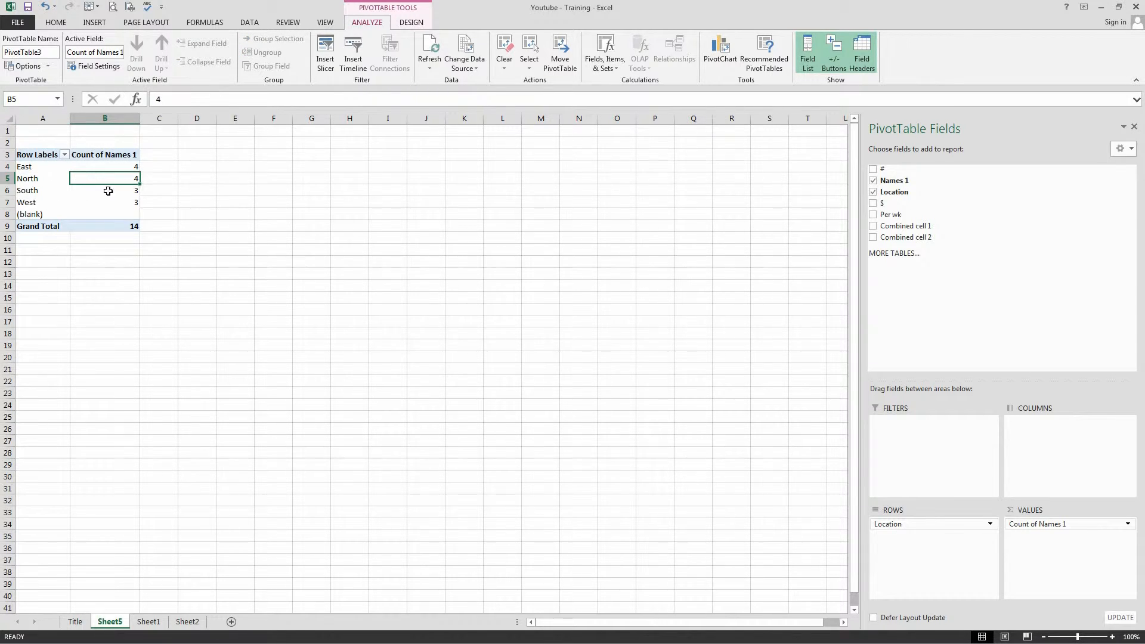
{"action": "left_click", "coordinate": [460, 51]}
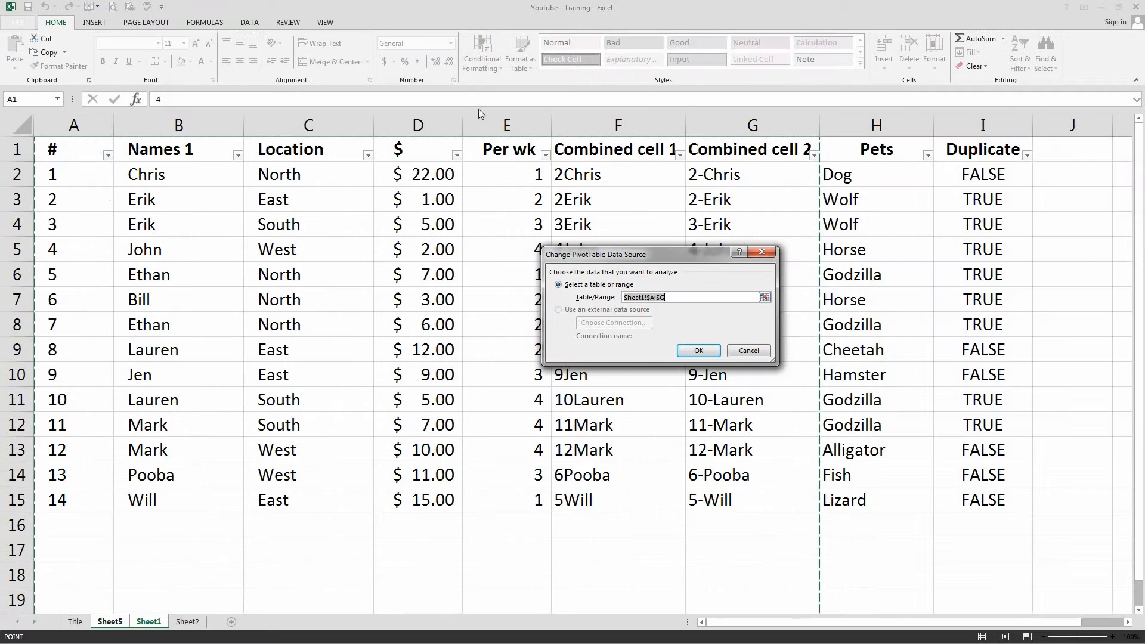
{"action": "left_click_drag", "start_coordinate": [81, 126], "coordinate": [1007, 124]}
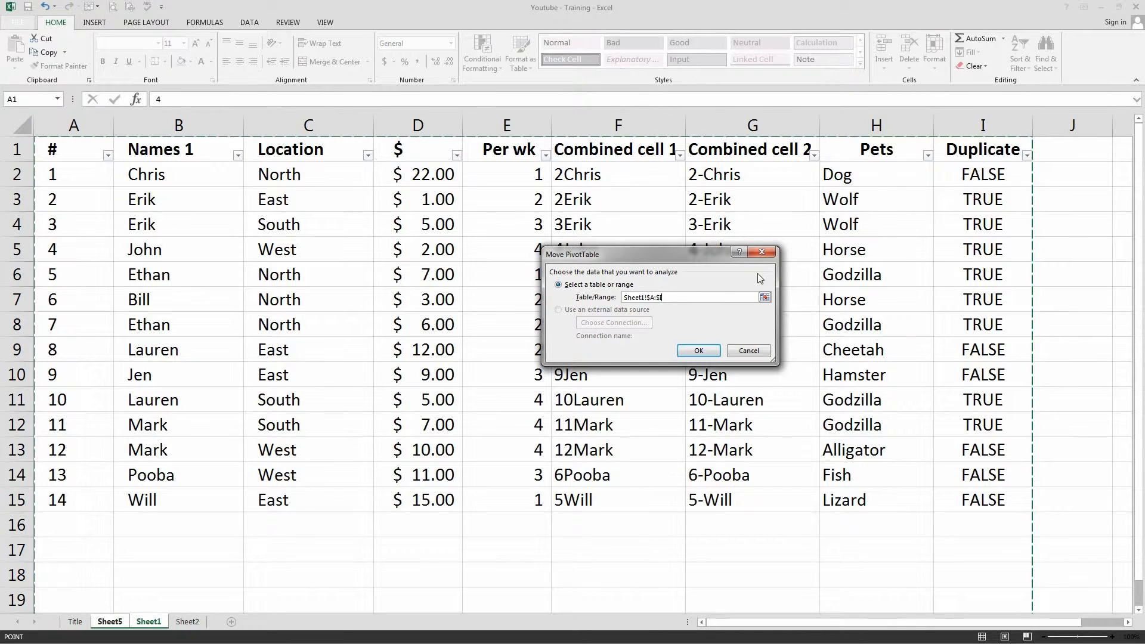
{"action": "left_click", "coordinate": [701, 354]}
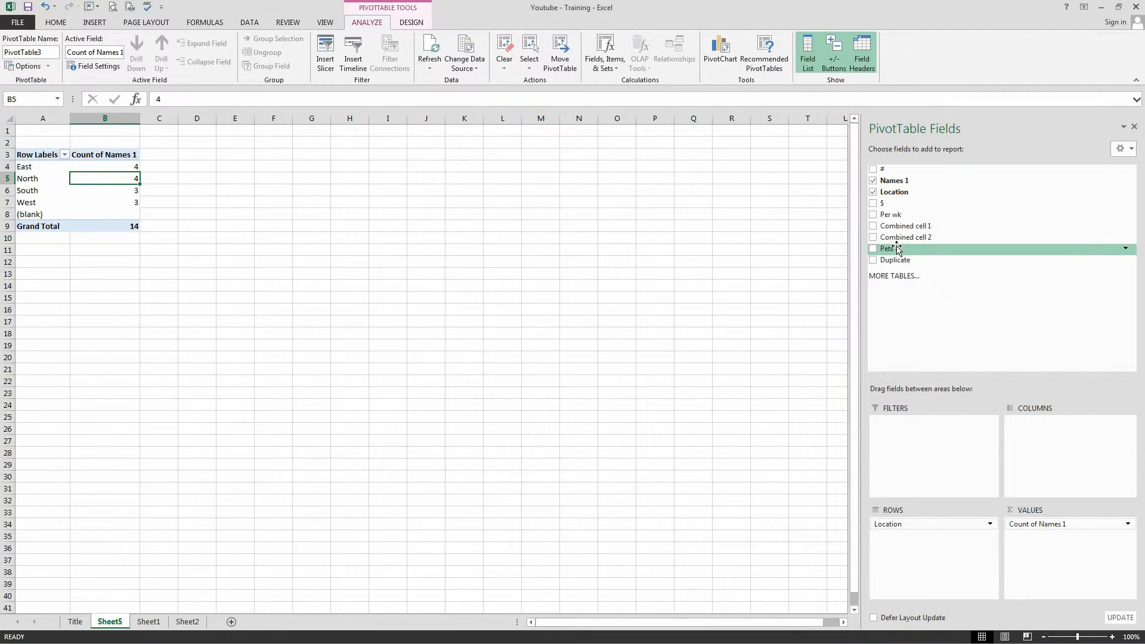
Add Pets below Location in the rows and replace the count of Names 1 with a count of Pets
{"action": "left_click_drag", "start_coordinate": [898, 249], "coordinate": [945, 562]}
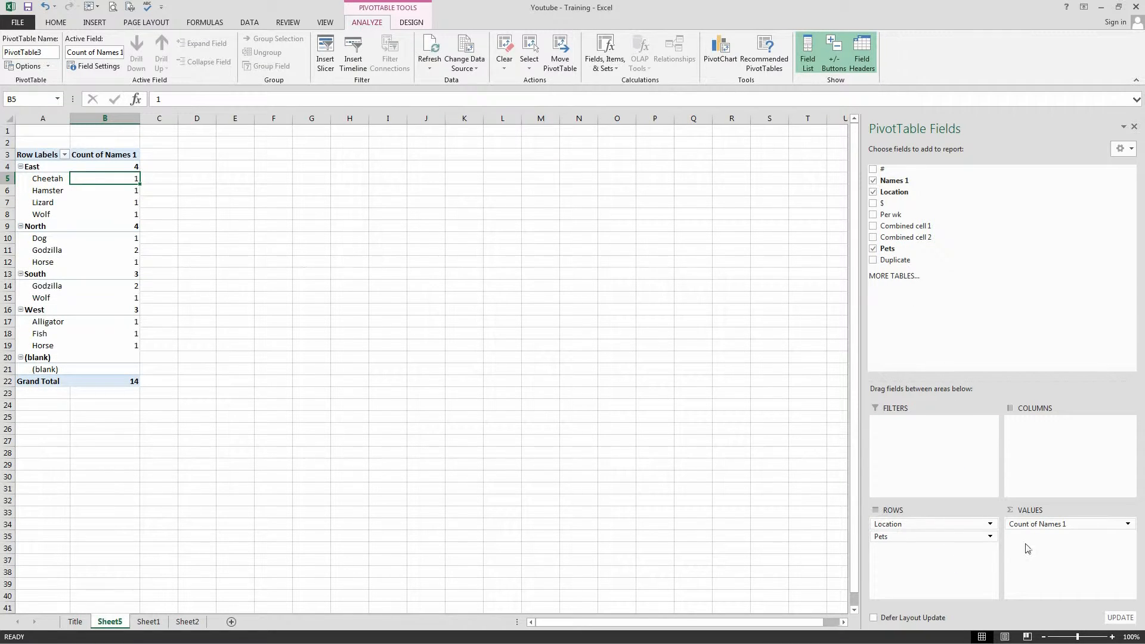
{"action": "left_click_drag", "start_coordinate": [1060, 525], "coordinate": [1021, 280]}
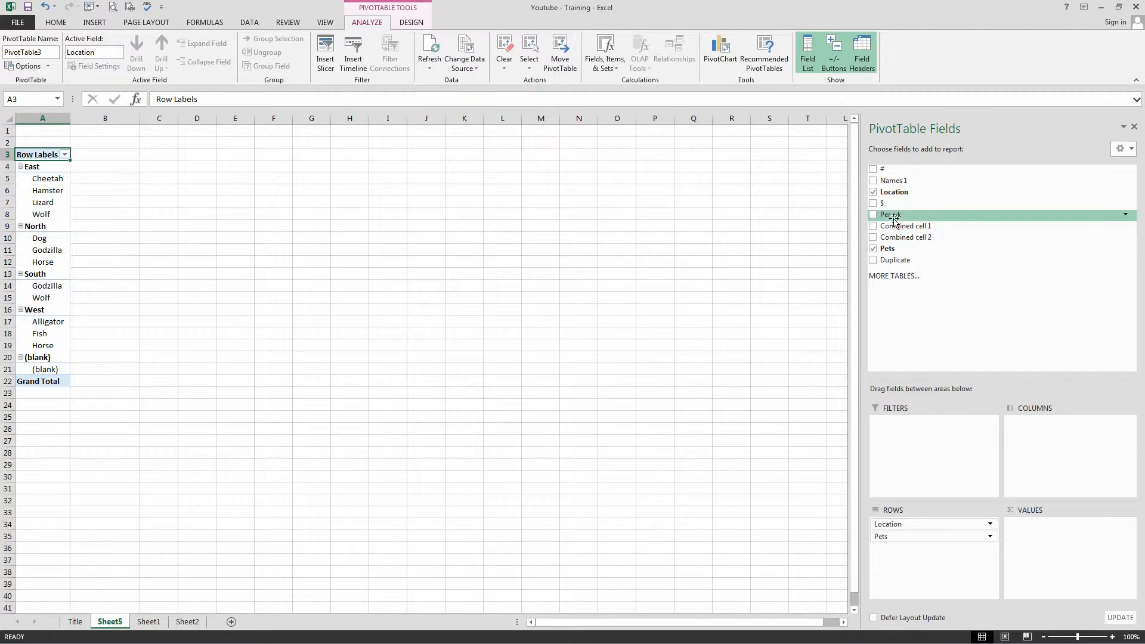
{"action": "left_click_drag", "start_coordinate": [893, 252], "coordinate": [1068, 541]}
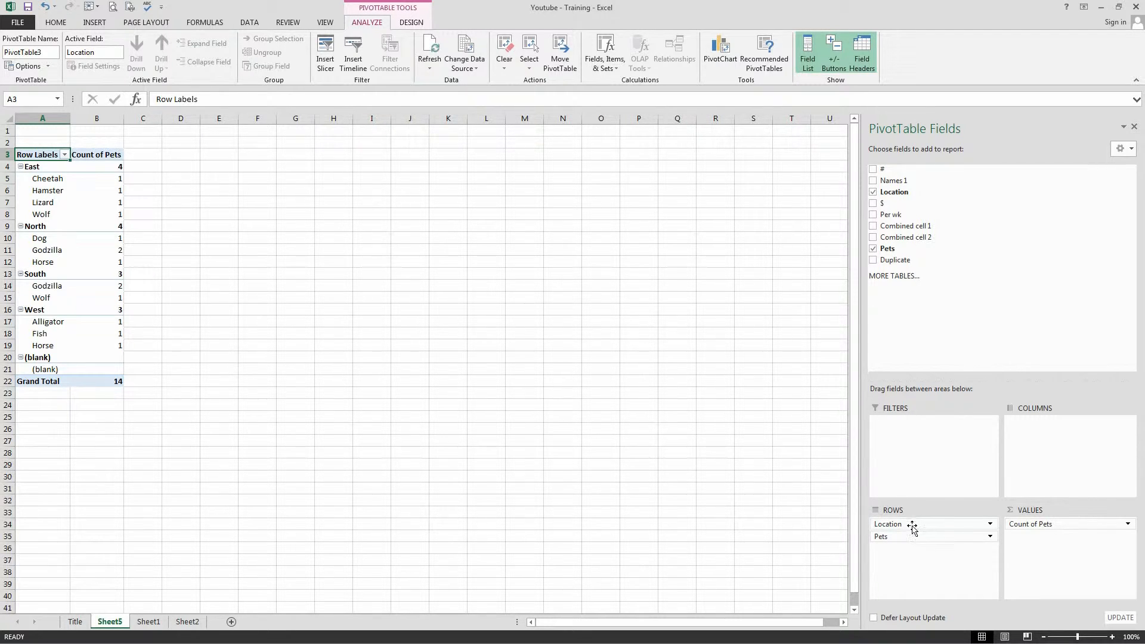
Rearrange the PivotTable so that Pets and Names 1 form the nested rows and Location forms the columns
{"action": "left_click_drag", "start_coordinate": [921, 525], "coordinate": [920, 556]}
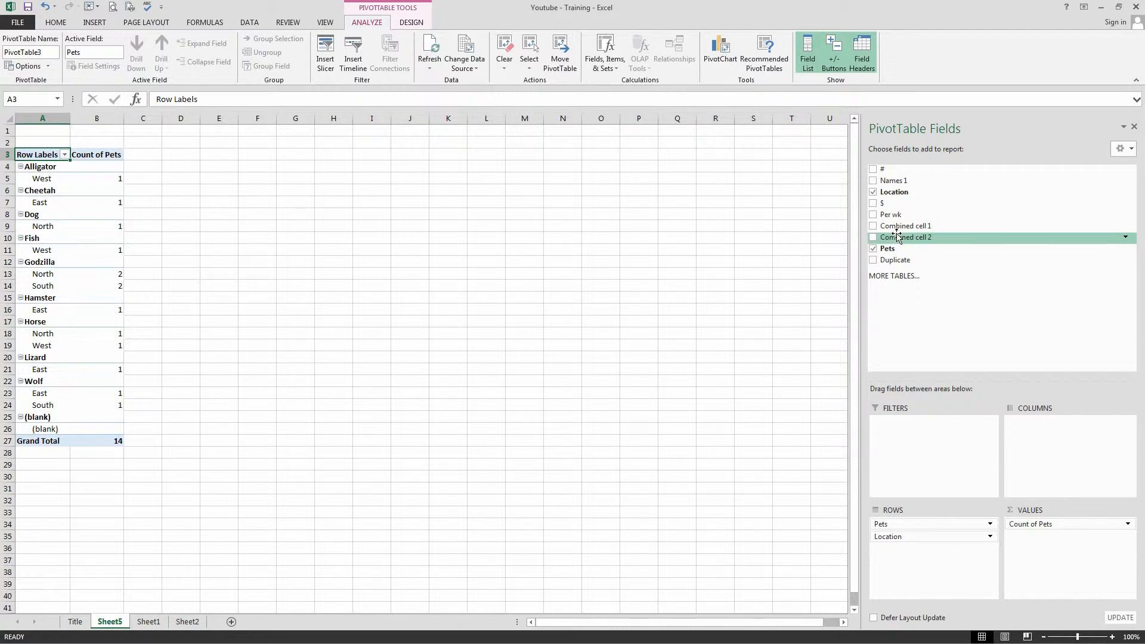
{"action": "left_click_drag", "start_coordinate": [894, 180], "coordinate": [949, 559]}
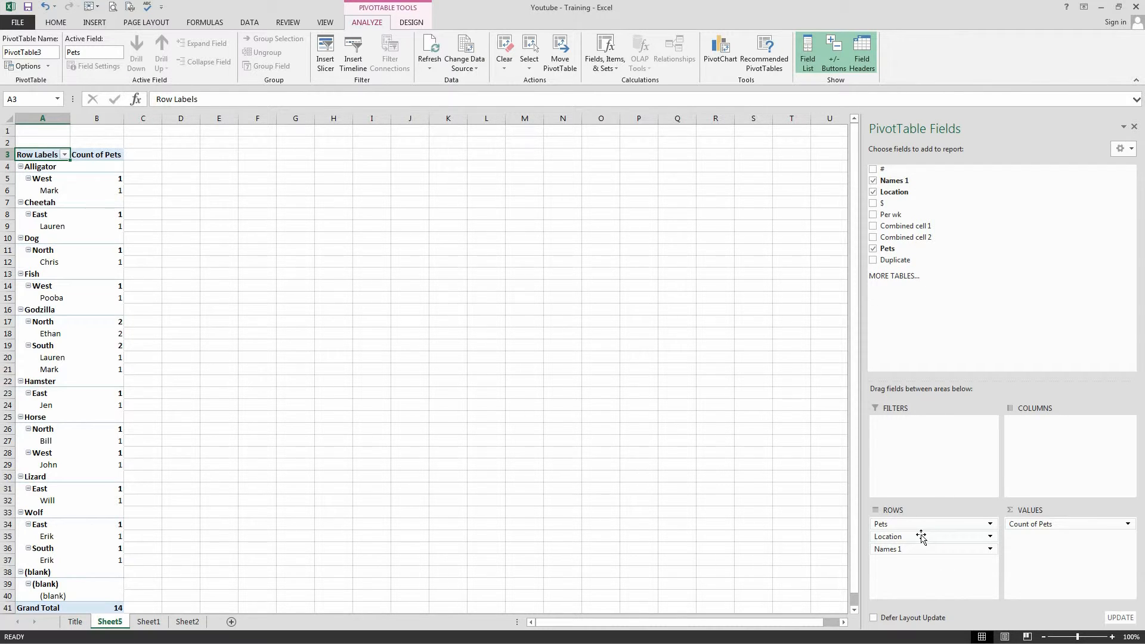
{"action": "left_click_drag", "start_coordinate": [922, 536], "coordinate": [1041, 468]}
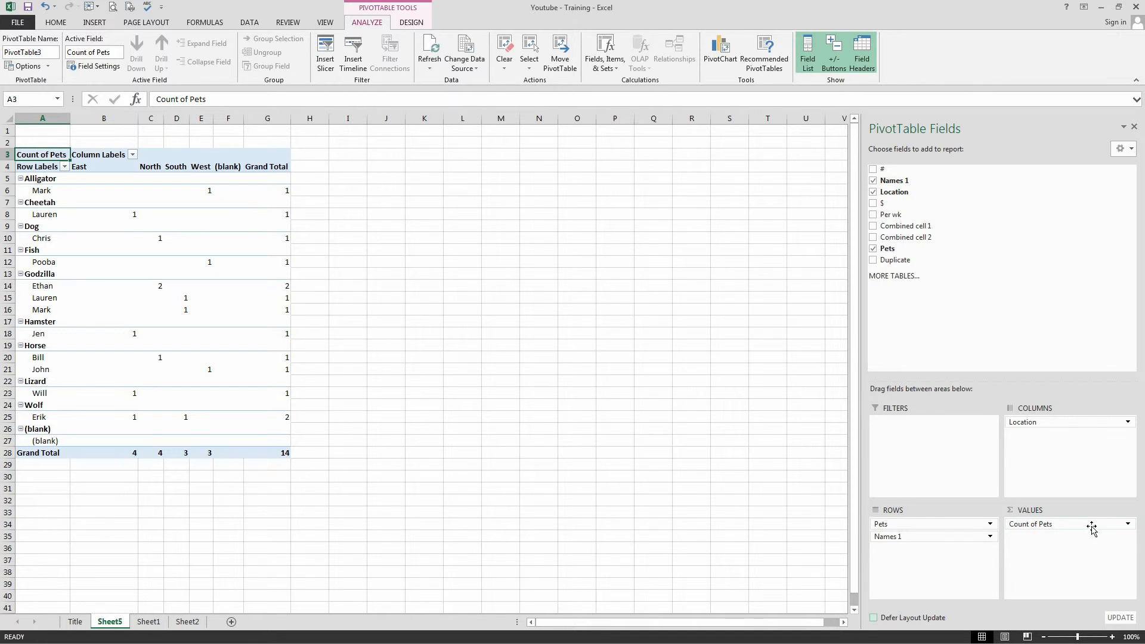
Examine the summary calculation types in the value field settings of Count of Pets, and leave the PivotTable without changing them
{"action": "left_click", "coordinate": [1129, 525]}
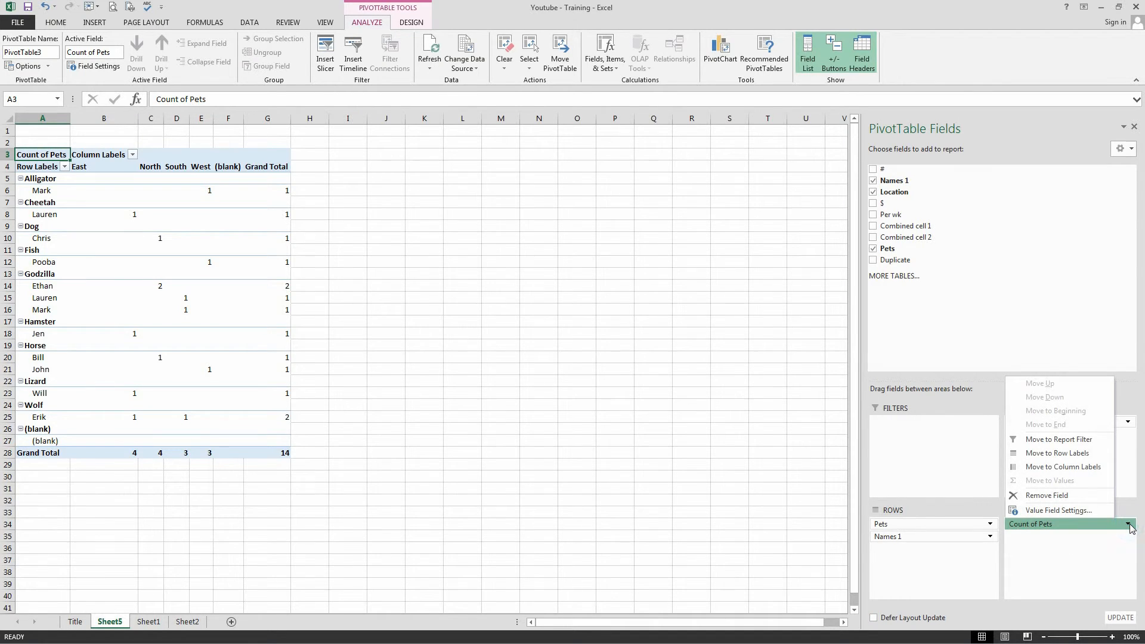
{"action": "left_click", "coordinate": [1087, 512]}
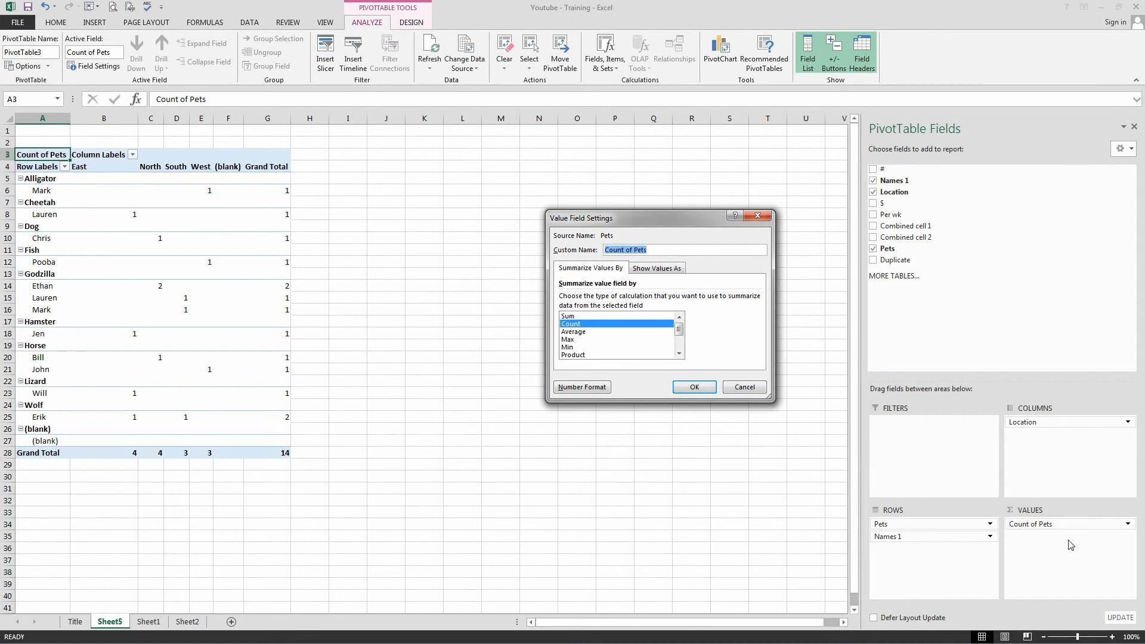
{"action": "left_click", "coordinate": [744, 387]}
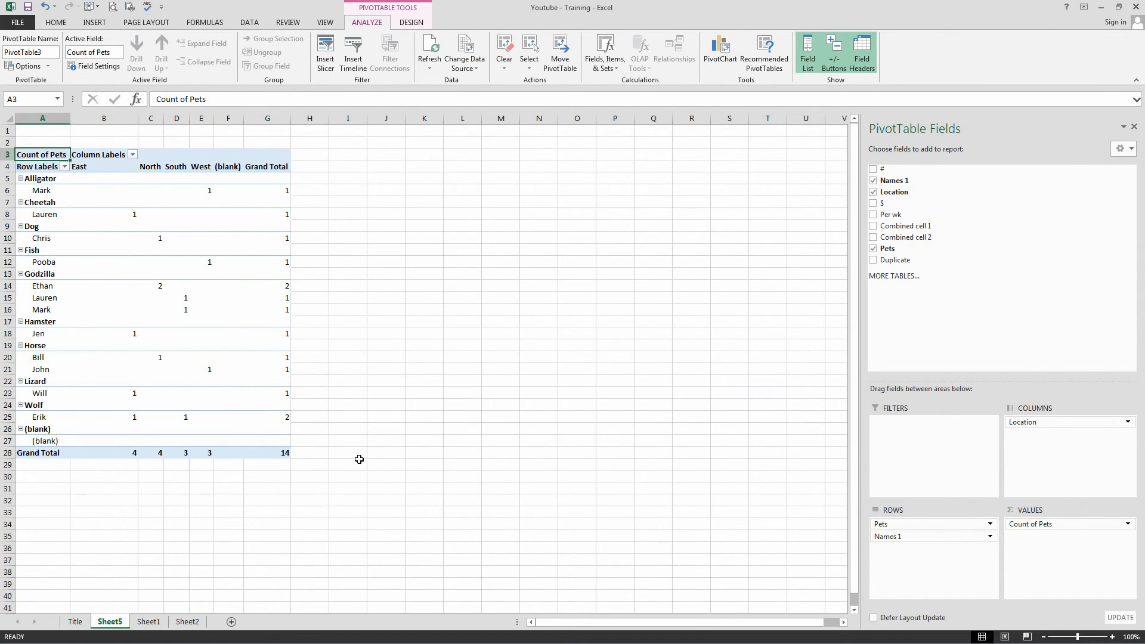
{"action": "left_click", "coordinate": [496, 417]}
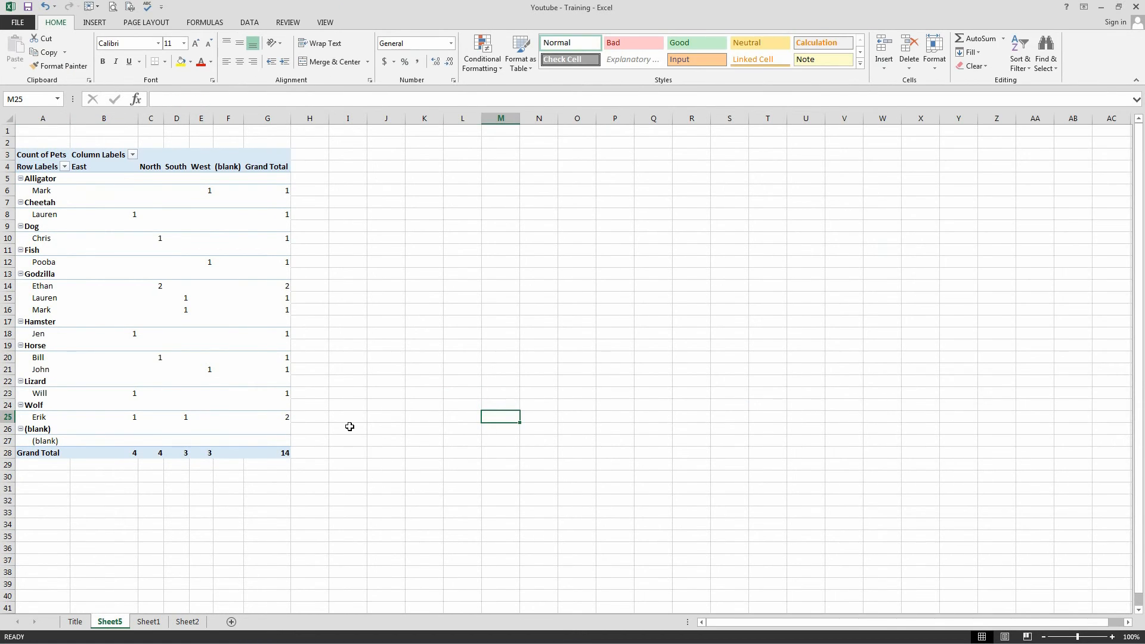